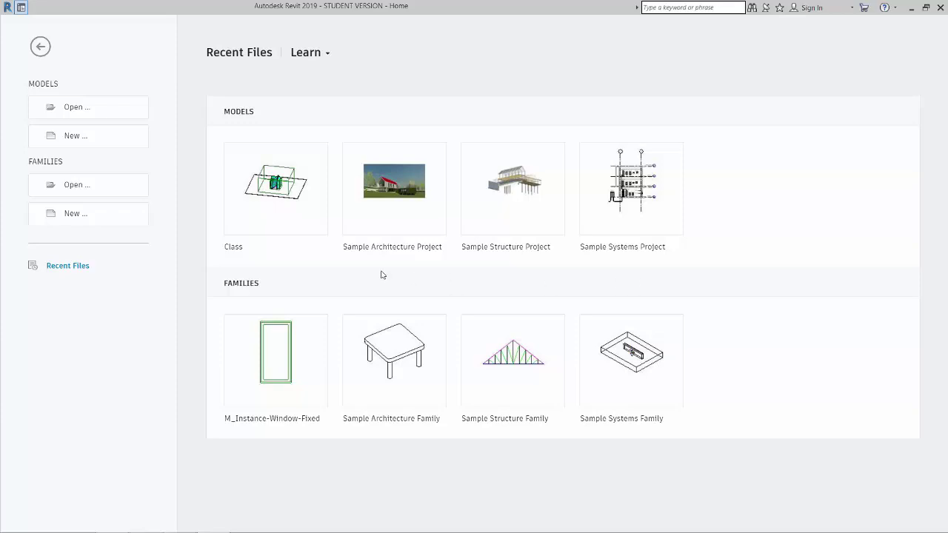
Step: Create a new project from the A01 MV-1 template.rte file in the Lectures A01 folder
{"action": "left_click", "coordinate": [74, 135]}
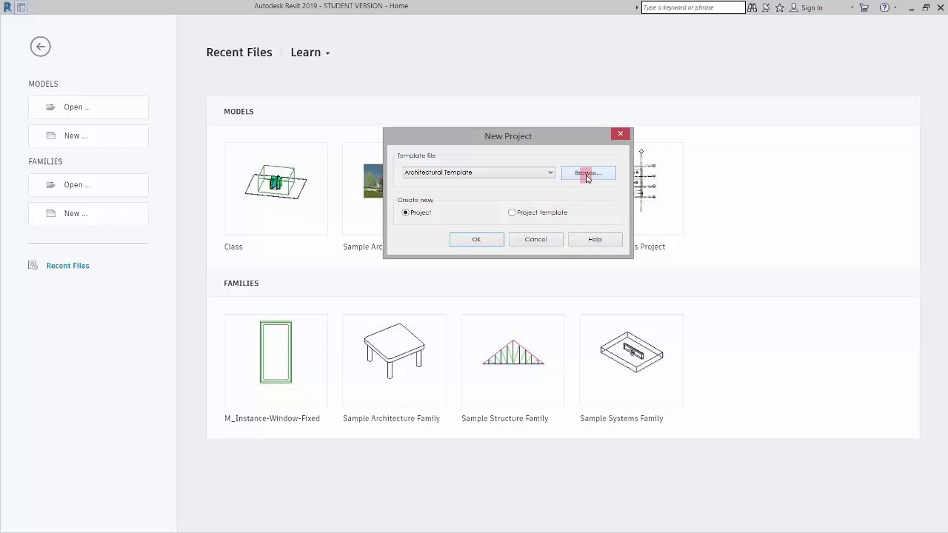
{"action": "left_click", "coordinate": [587, 172]}
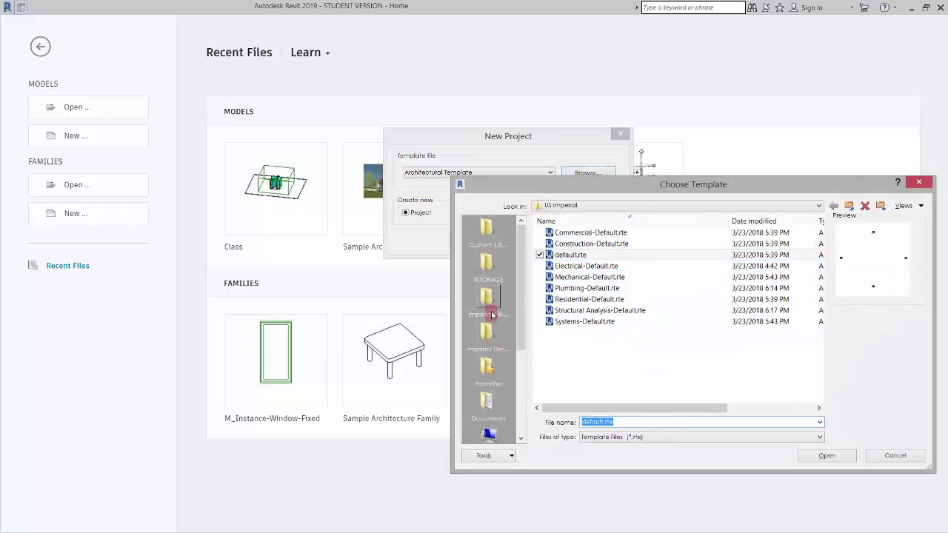
{"action": "left_click", "coordinate": [487, 267]}
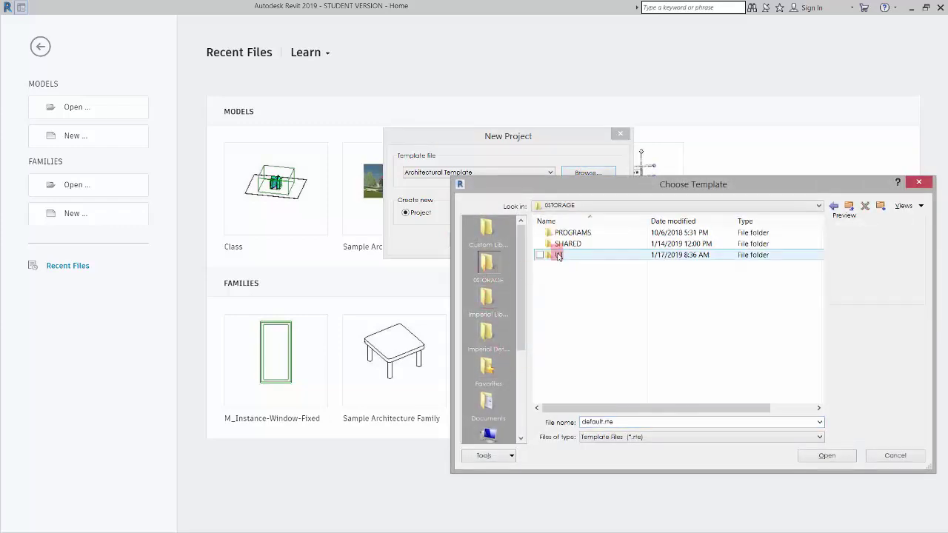
{"action": "double_click", "coordinate": [565, 255]}
{"action": "double_click", "coordinate": [568, 266]}
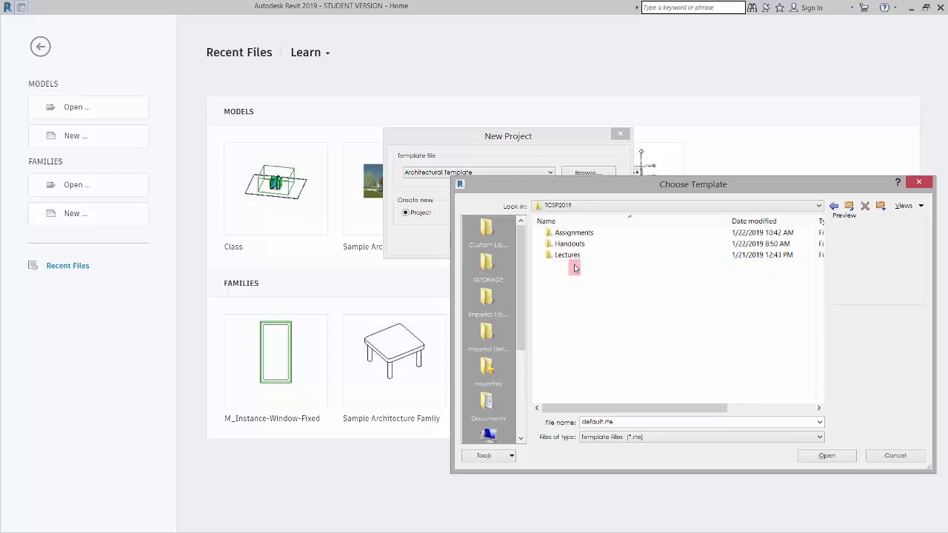
{"action": "double_click", "coordinate": [575, 256]}
{"action": "double_click", "coordinate": [565, 228]}
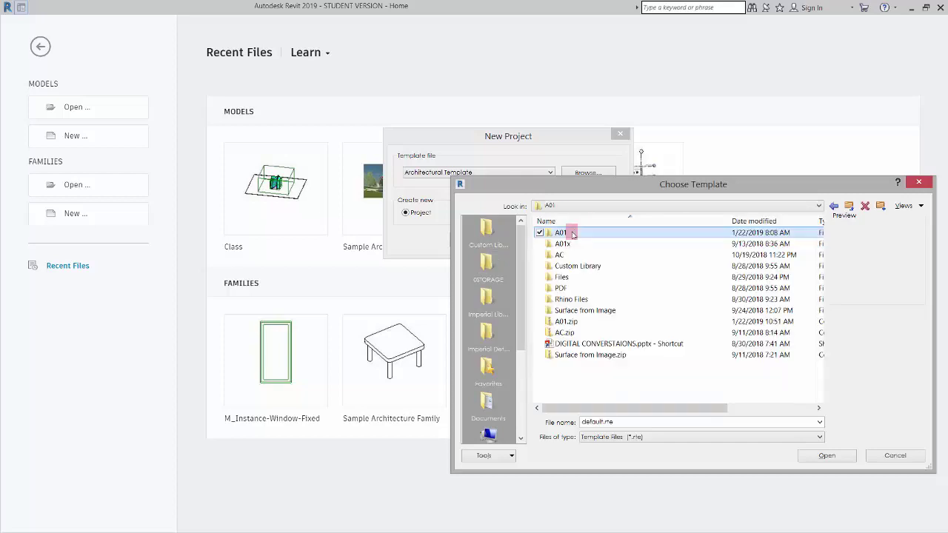
{"action": "double_click", "coordinate": [570, 233]}
{"action": "left_click", "coordinate": [590, 244]}
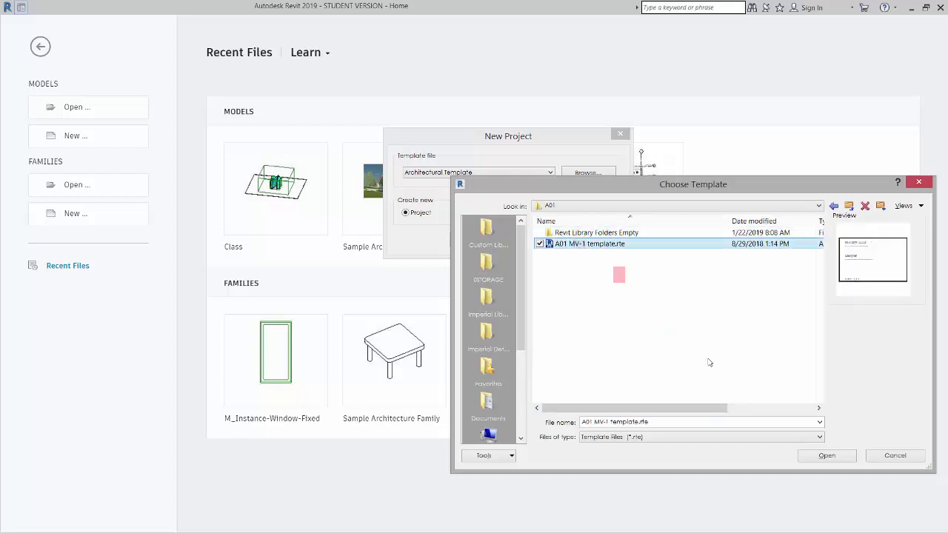
{"action": "left_click", "coordinate": [823, 454]}
{"action": "left_click", "coordinate": [474, 240]}
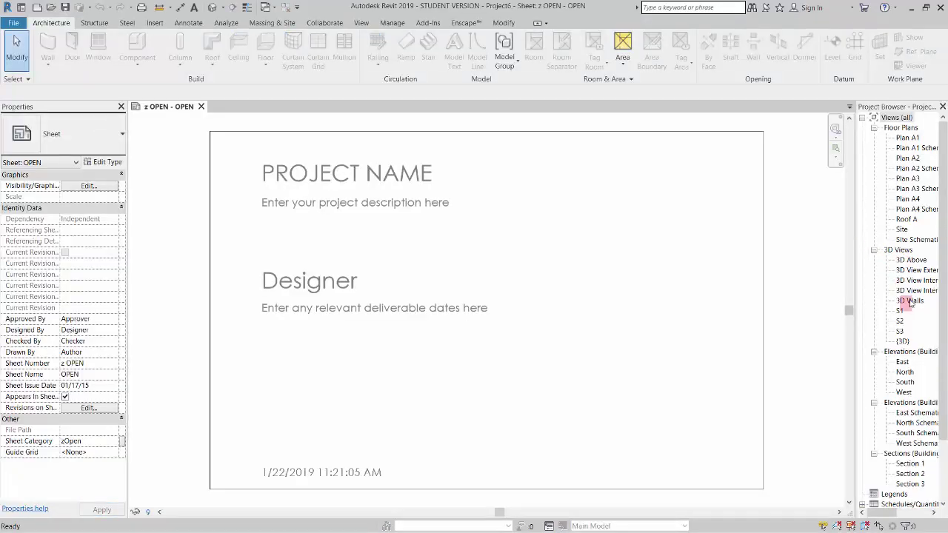
Step: Open the Site floor plan and close the z OPEN - OPEN sheet view
{"action": "double_click", "coordinate": [902, 230]}
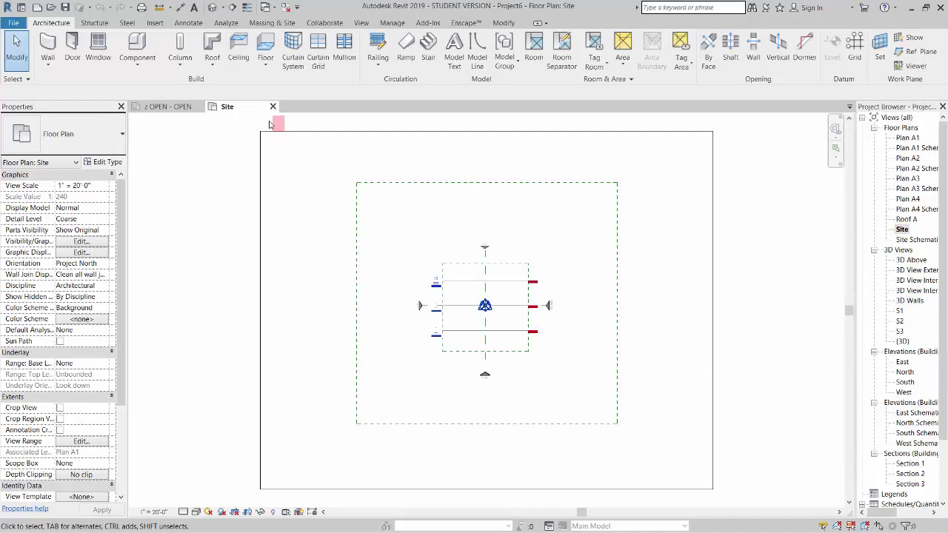
{"action": "left_click", "coordinate": [198, 107]}
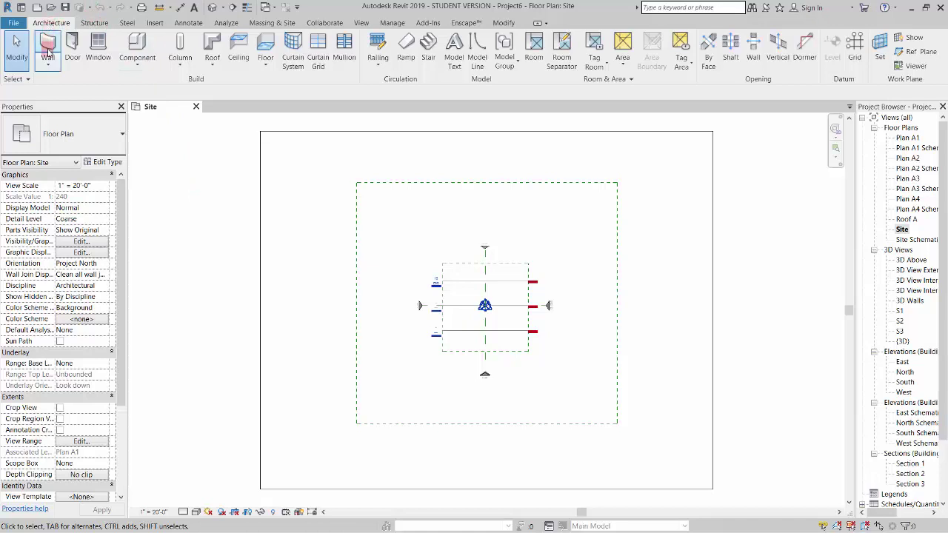
Step: Start an in-place Mass-category element named Mass 1, dismissing the Show Mass notice
{"action": "left_click", "coordinate": [146, 70]}
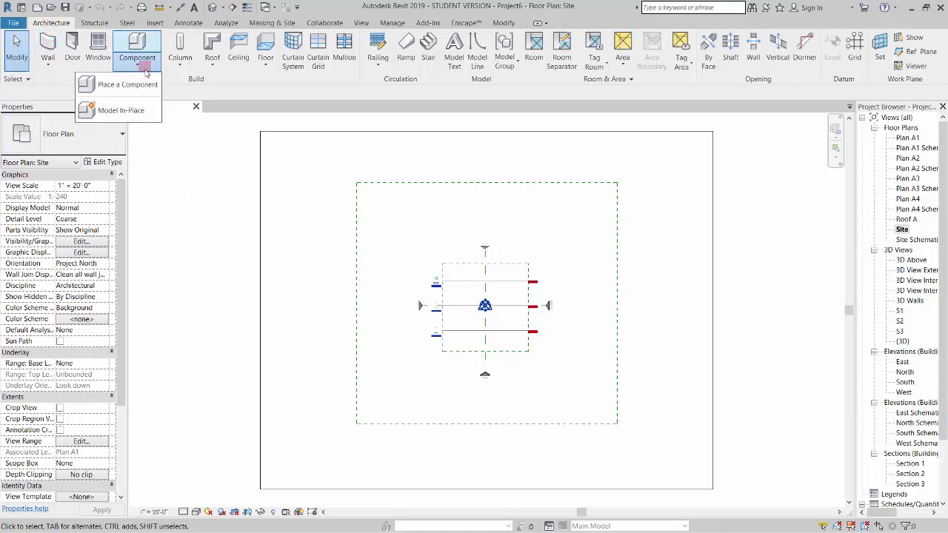
{"action": "left_click", "coordinate": [118, 113]}
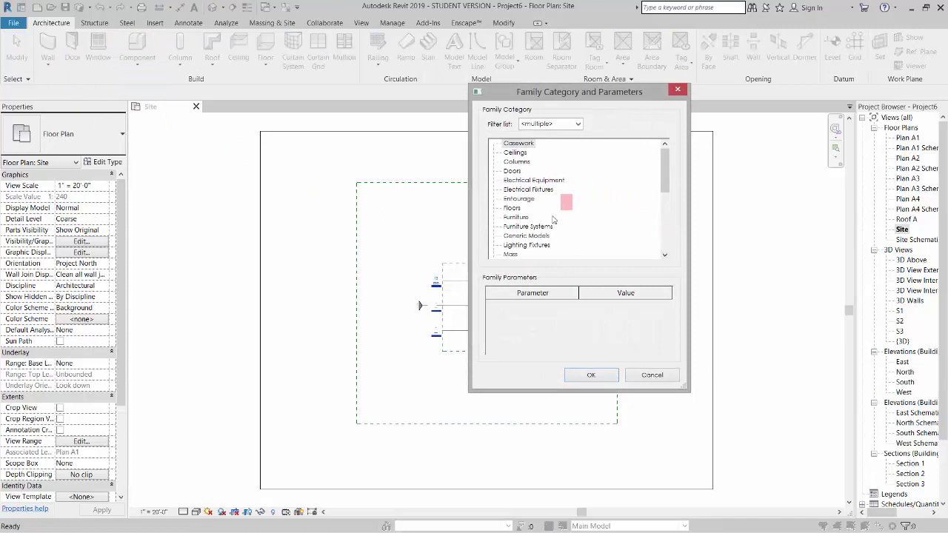
{"action": "left_click", "coordinate": [511, 254]}
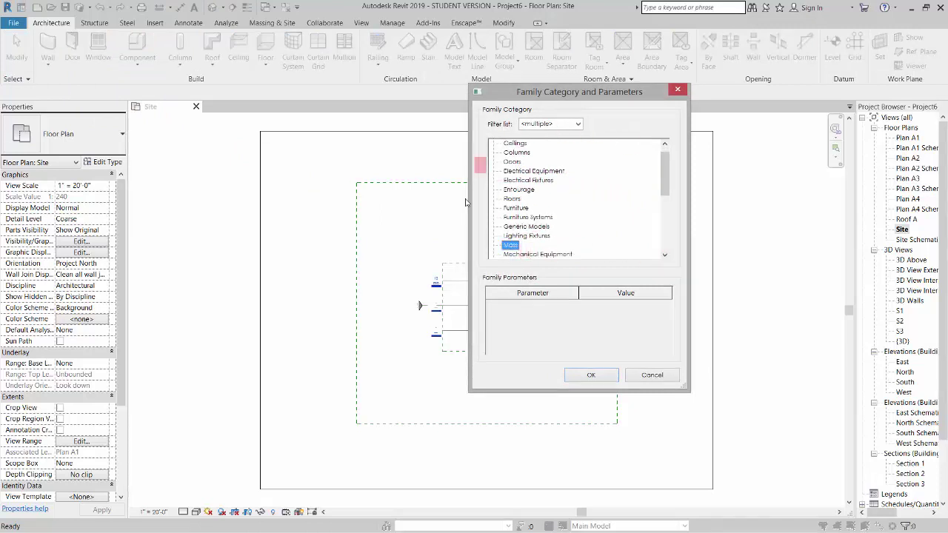
{"action": "left_click", "coordinate": [590, 376]}
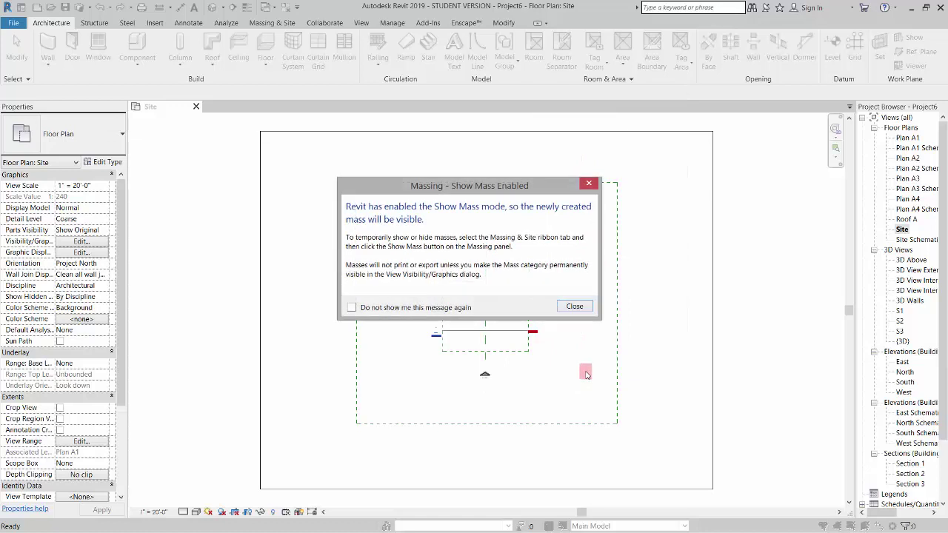
{"action": "left_click", "coordinate": [575, 307]}
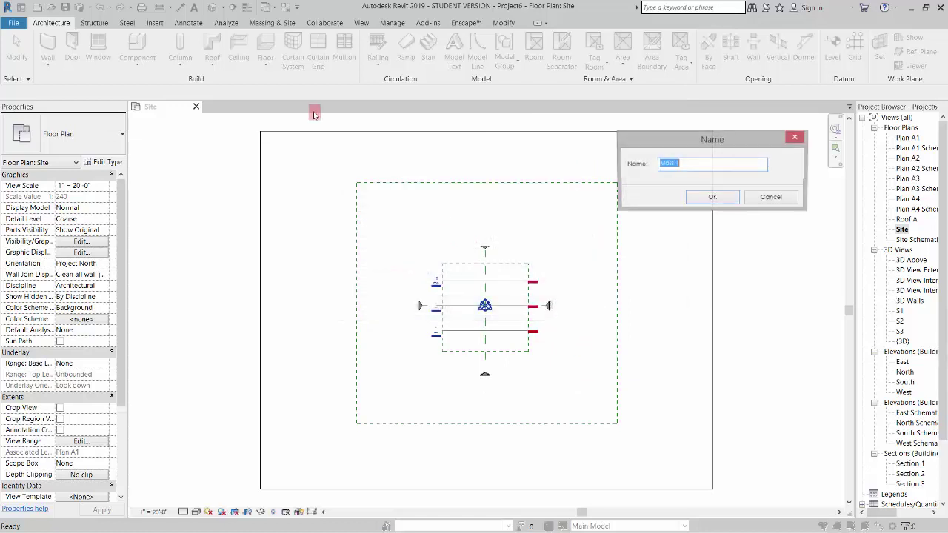
{"action": "left_click", "coordinate": [711, 199]}
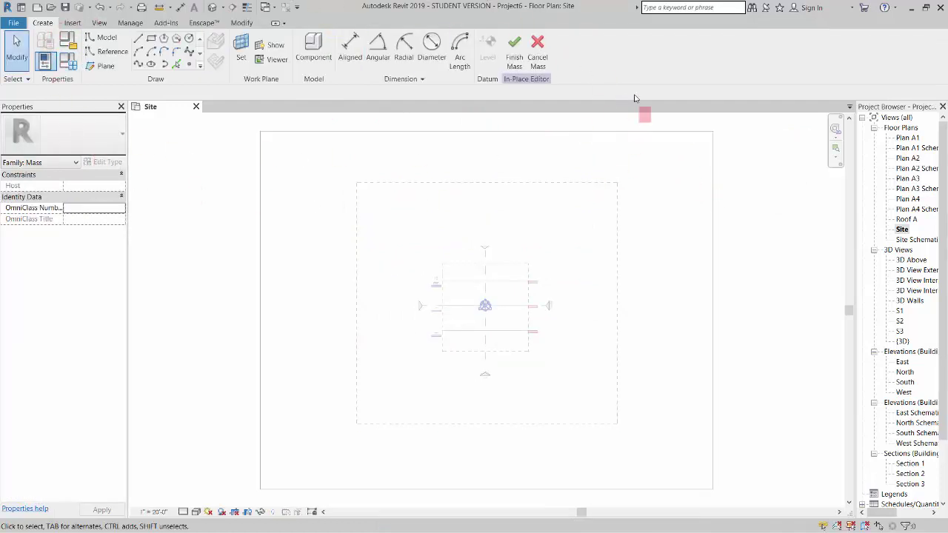
Step: Link the Rhino Export.sat file into the mass with Link CAD
{"action": "left_click", "coordinate": [71, 23]}
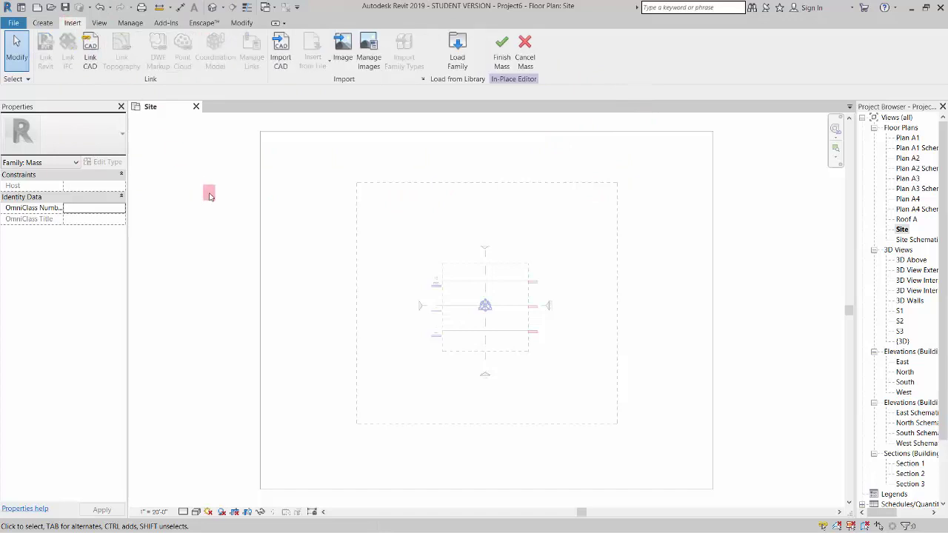
{"action": "left_click", "coordinate": [90, 50]}
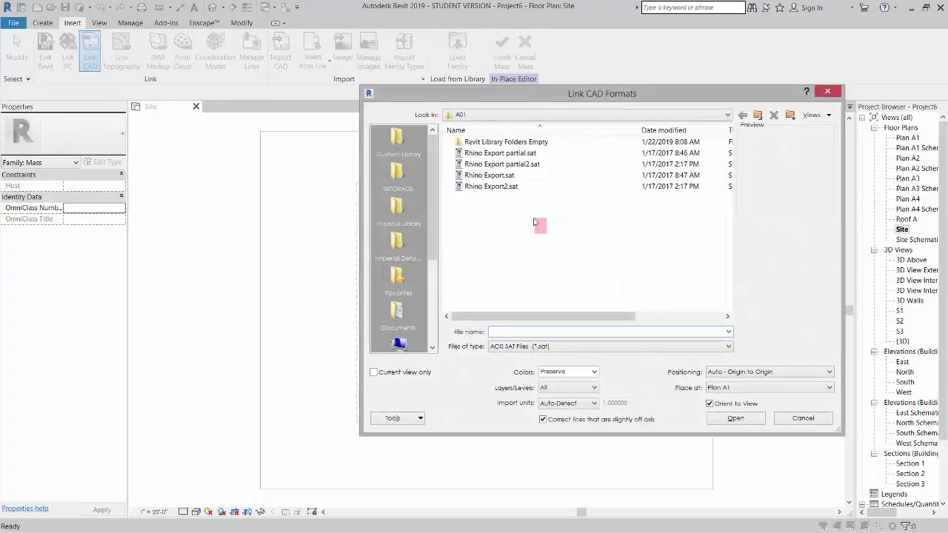
{"action": "left_click", "coordinate": [490, 176]}
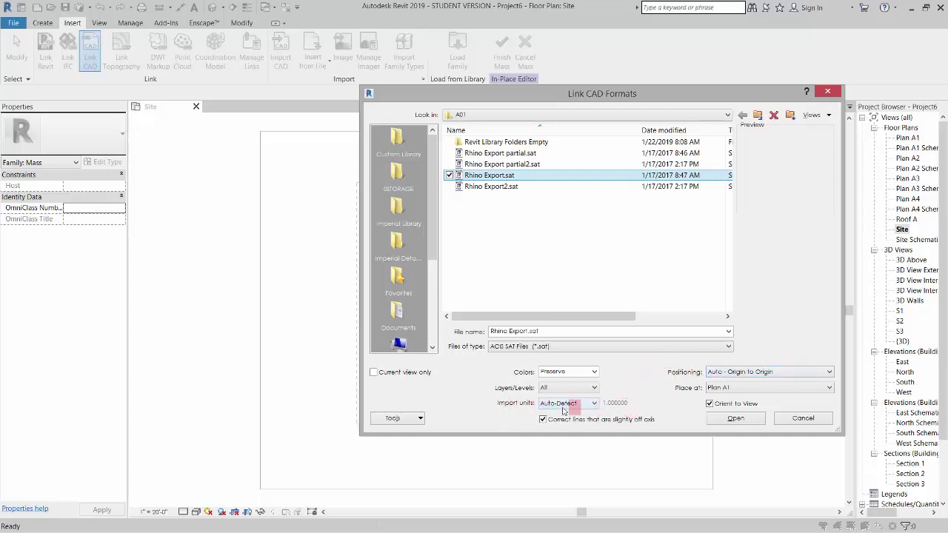
{"action": "left_click", "coordinate": [736, 419]}
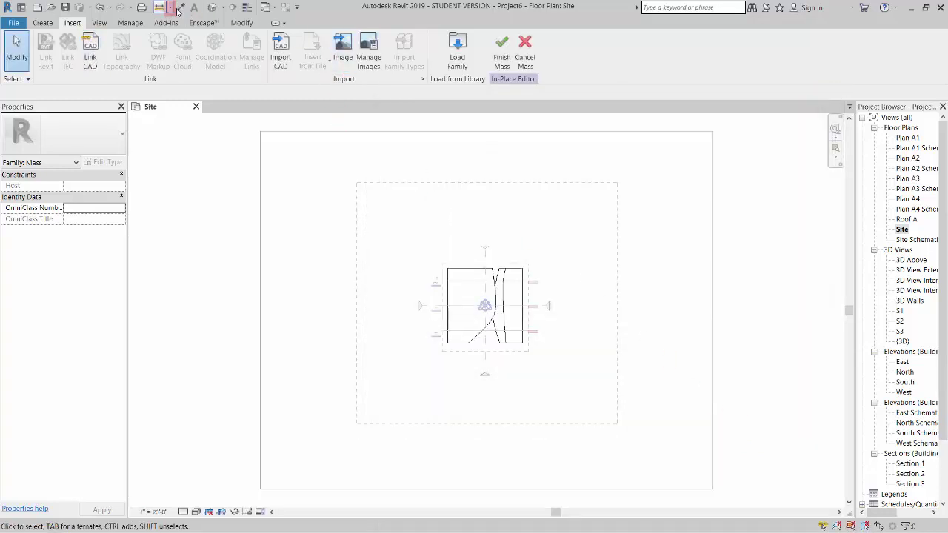
Step: Switch to the default 3D view and finish editing Mass 1
{"action": "left_click", "coordinate": [212, 7]}
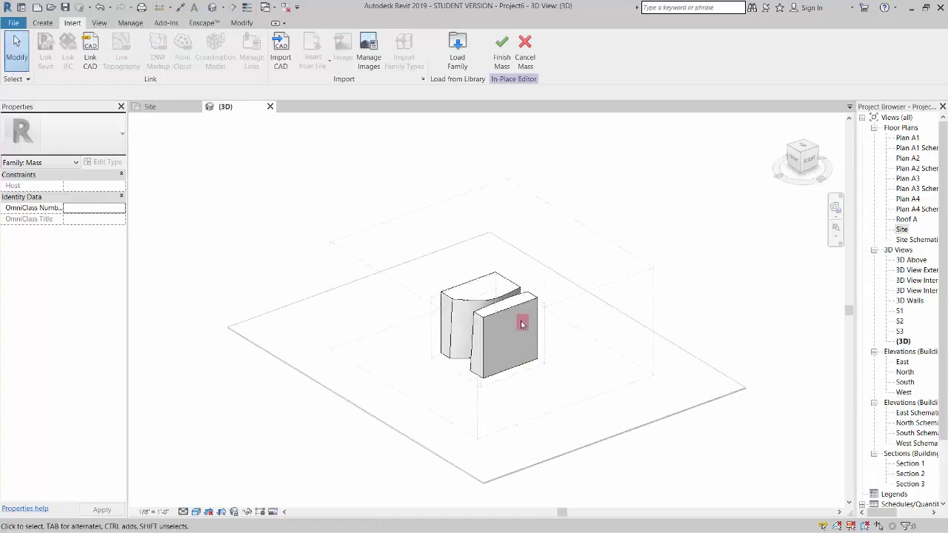
{"action": "left_click", "coordinate": [502, 65]}
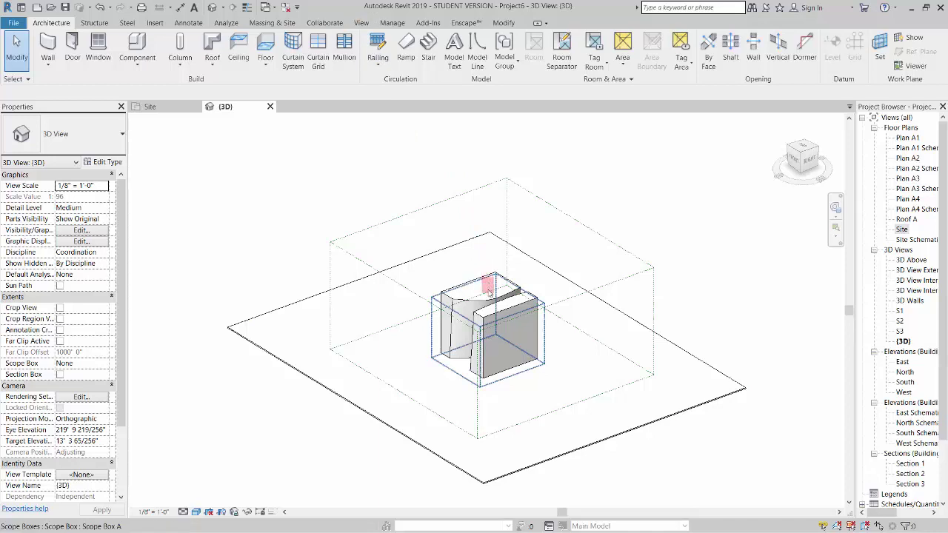
Step: Select the linked mass and bring up Object Styles from the Manage tab
{"action": "left_click", "coordinate": [483, 309]}
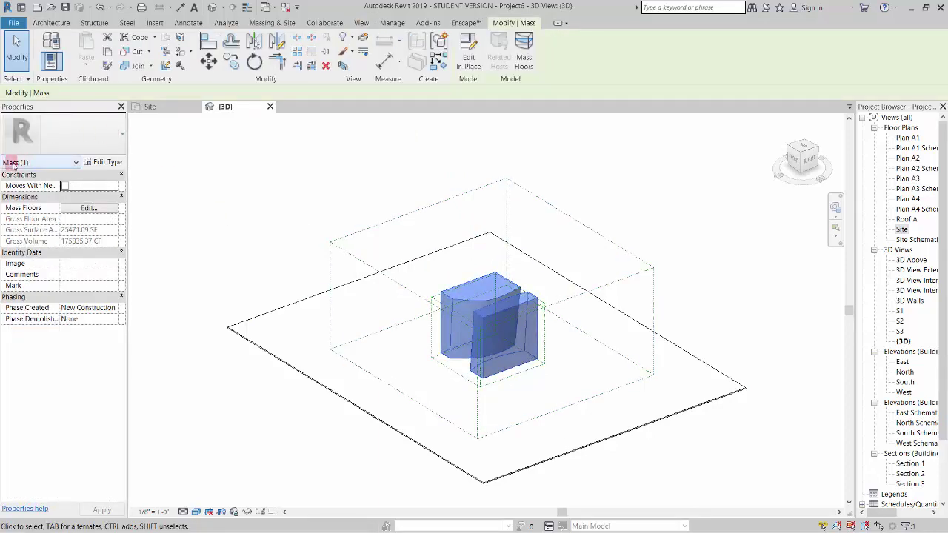
{"action": "left_click", "coordinate": [392, 22]}
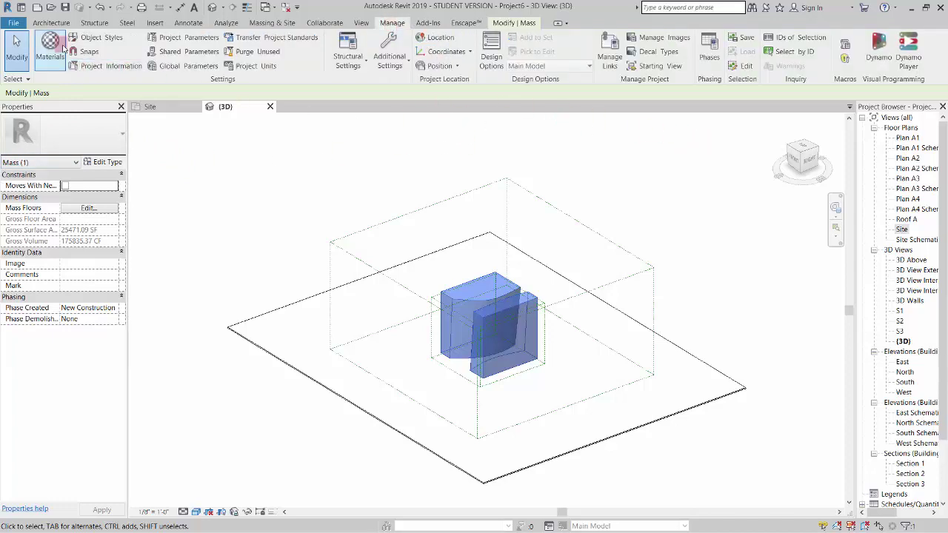
{"action": "left_click", "coordinate": [86, 37]}
Step: Show the Imported Objects styles, listing Imports in Families and subcategory 0
{"action": "left_click", "coordinate": [395, 119]}
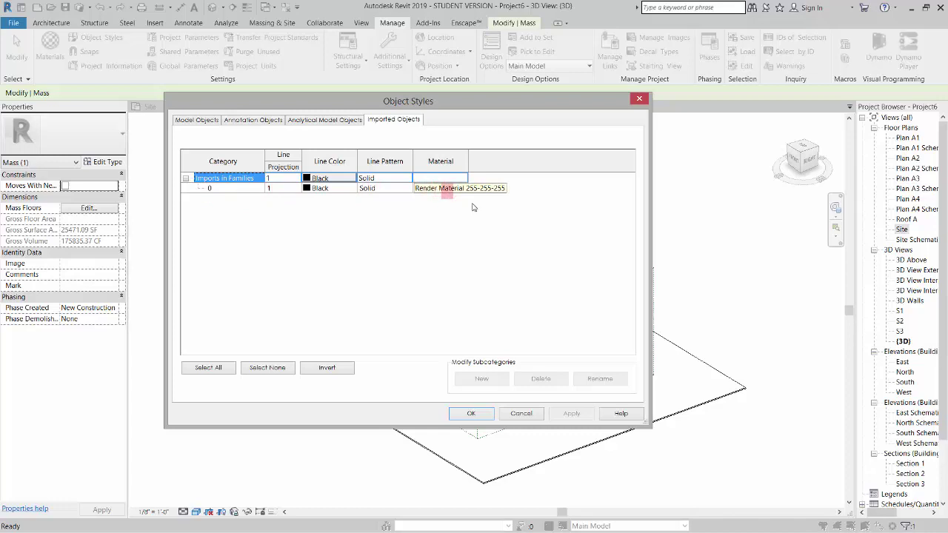
Step: Cancel Object Styles, clear the selection, and reload Rhino Export.sat from its source file
{"action": "left_click", "coordinate": [523, 414]}
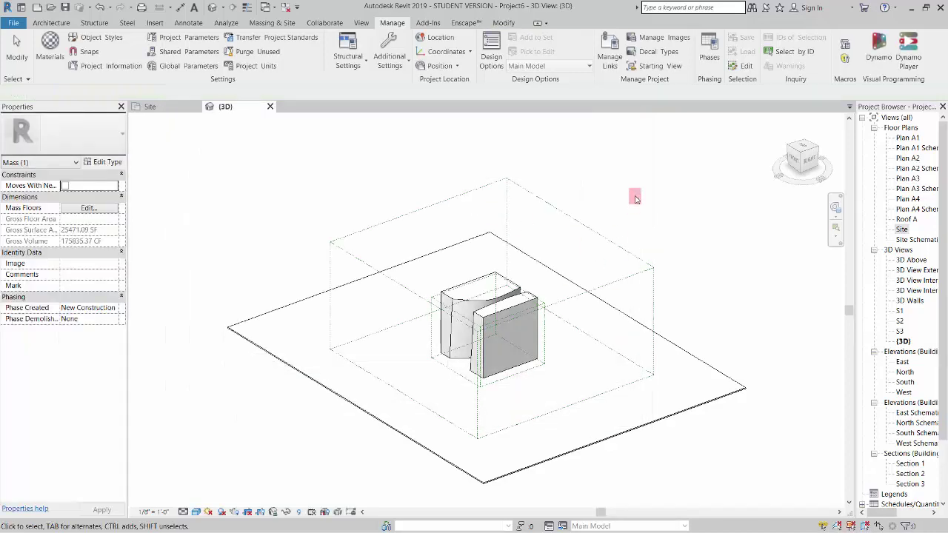
{"action": "key", "text": "Escape"}
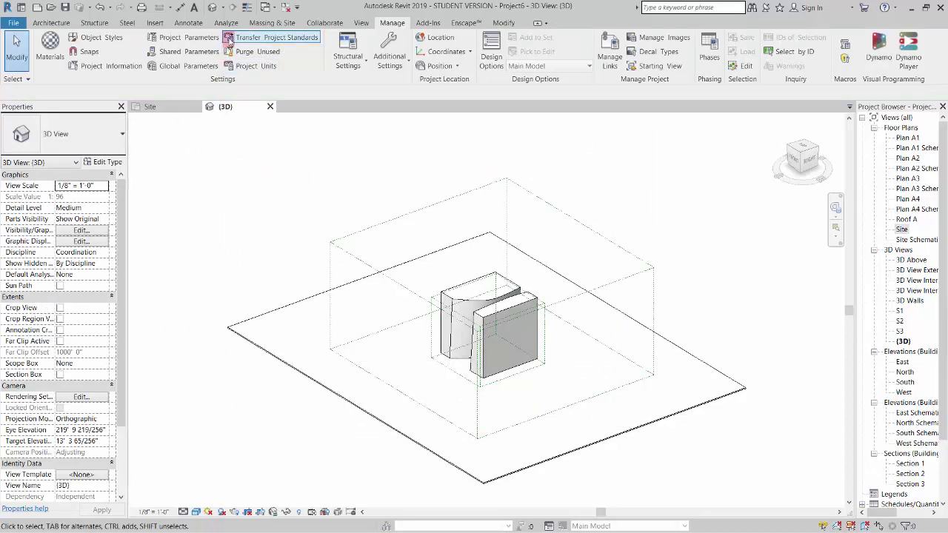
{"action": "left_click", "coordinate": [154, 23]}
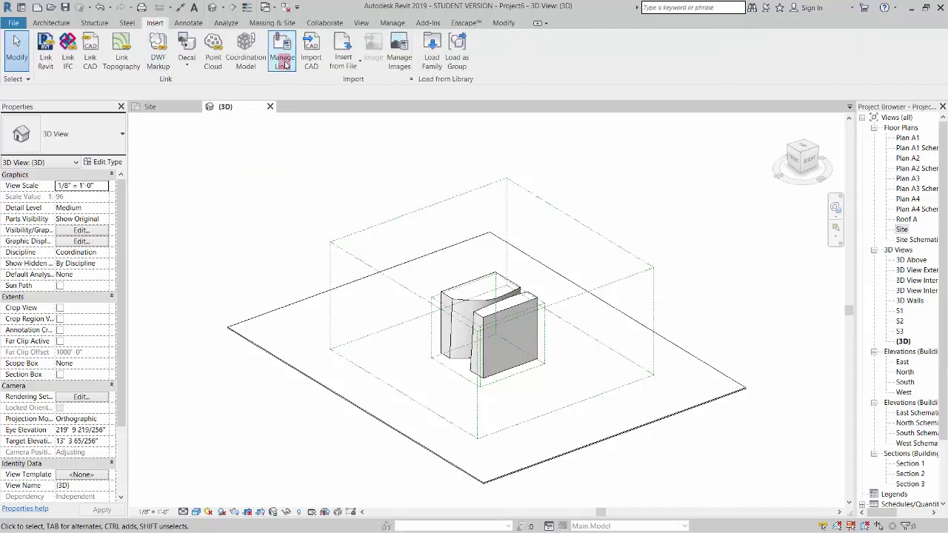
{"action": "left_click", "coordinate": [284, 65]}
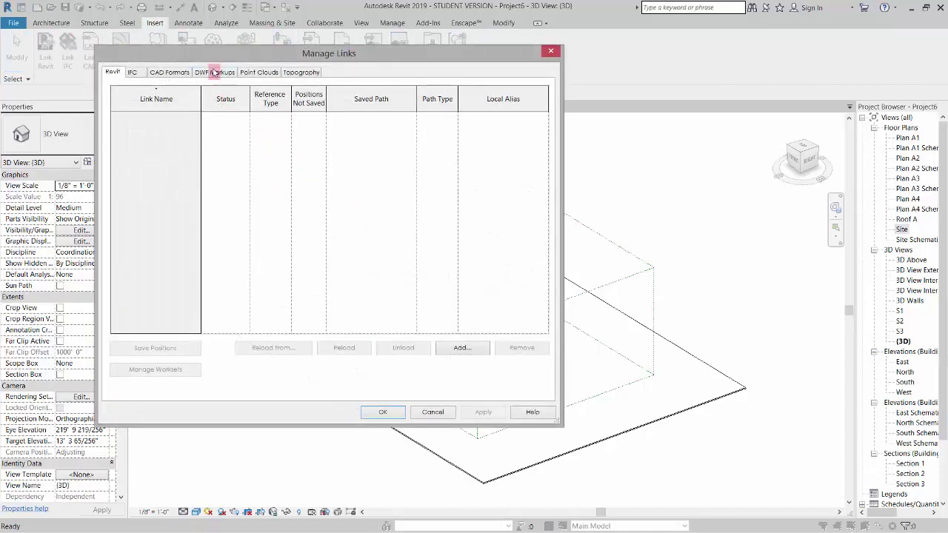
{"action": "left_click", "coordinate": [176, 74]}
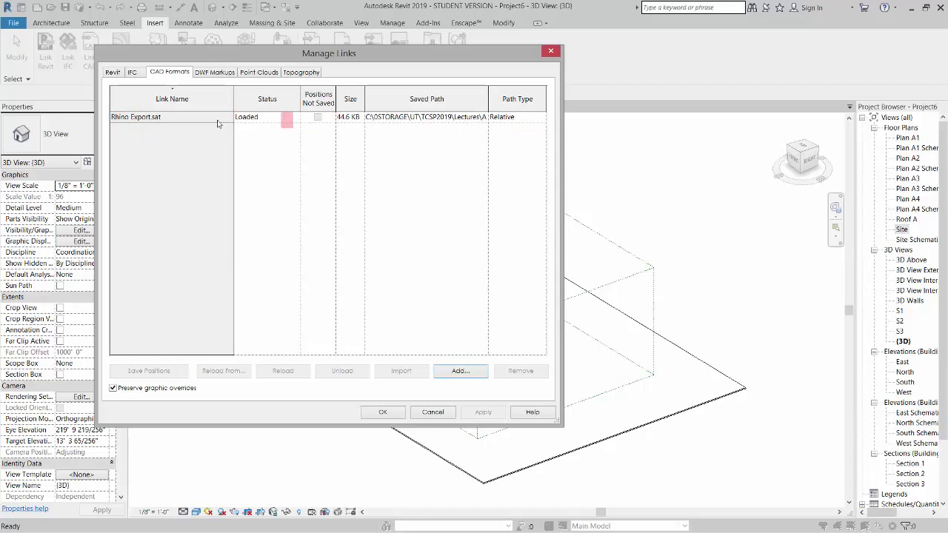
{"action": "left_click", "coordinate": [180, 117]}
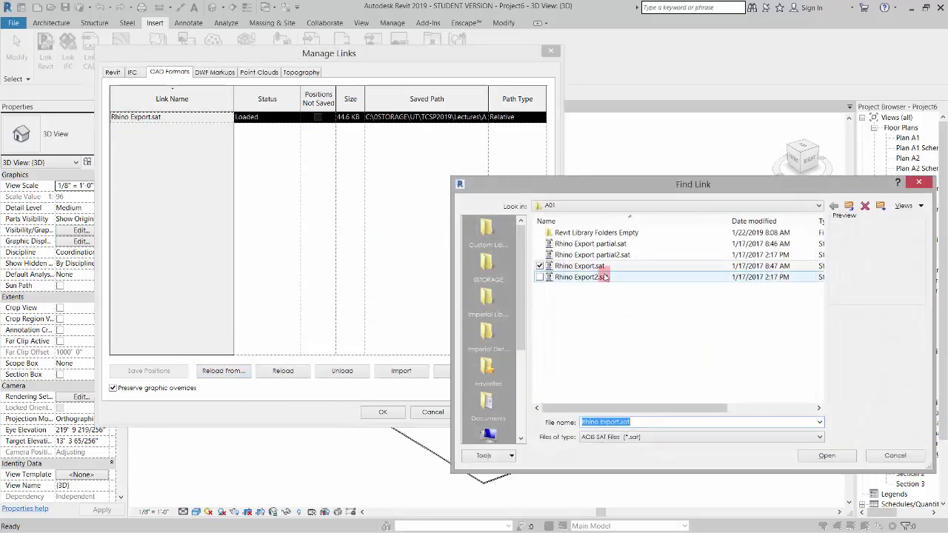
{"action": "left_click", "coordinate": [603, 266]}
{"action": "left_click", "coordinate": [830, 458]}
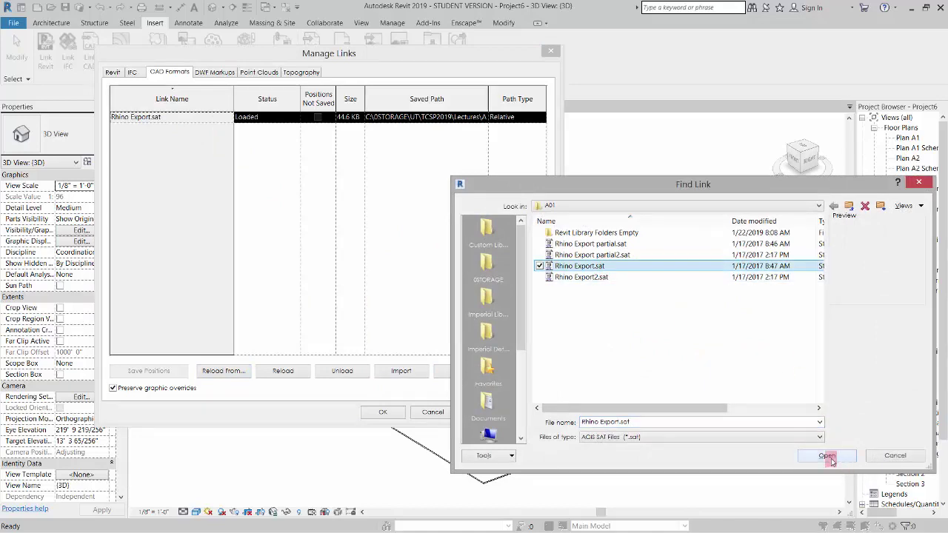
{"action": "left_click", "coordinate": [385, 412]}
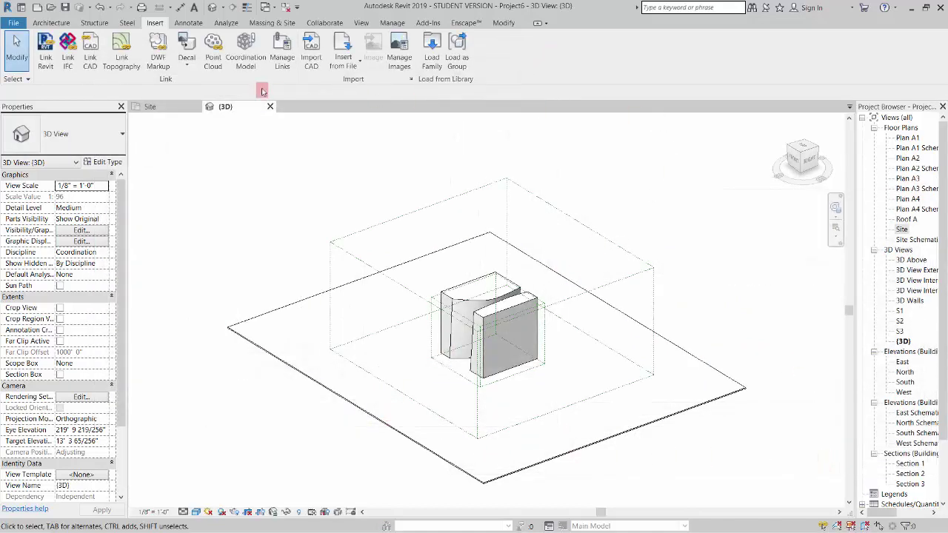
Step: Delete the 0 subcategory under Imports in Families and browse Rhino Export.sat's material
{"action": "left_click", "coordinate": [391, 22]}
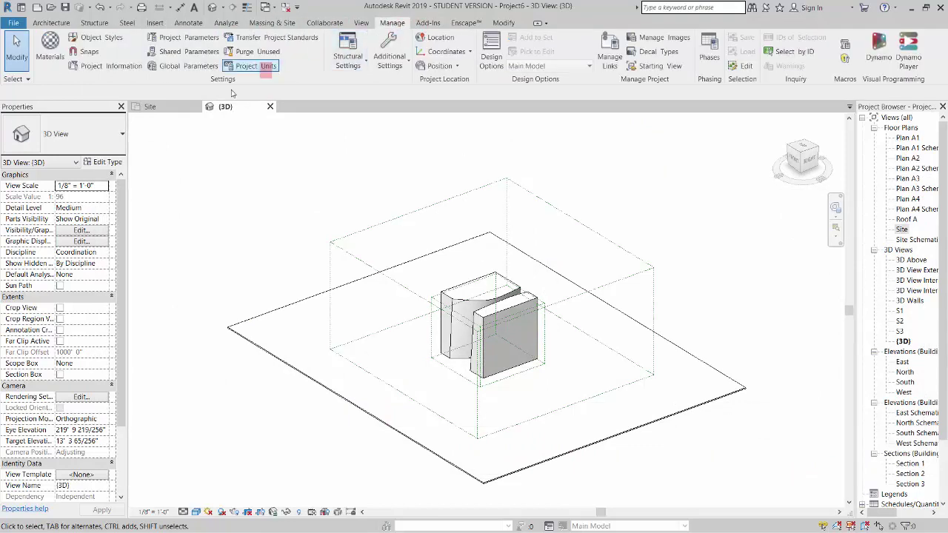
{"action": "left_click", "coordinate": [97, 37]}
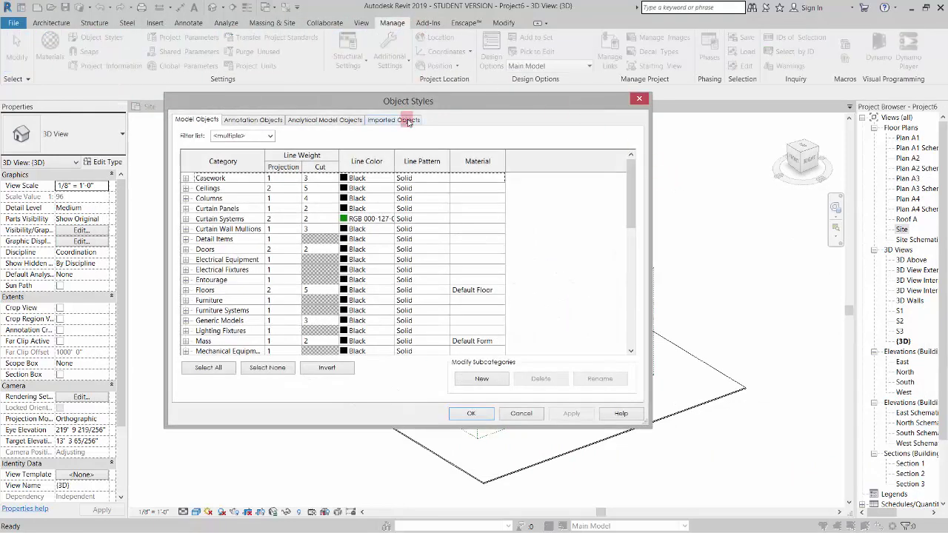
{"action": "left_click", "coordinate": [407, 121]}
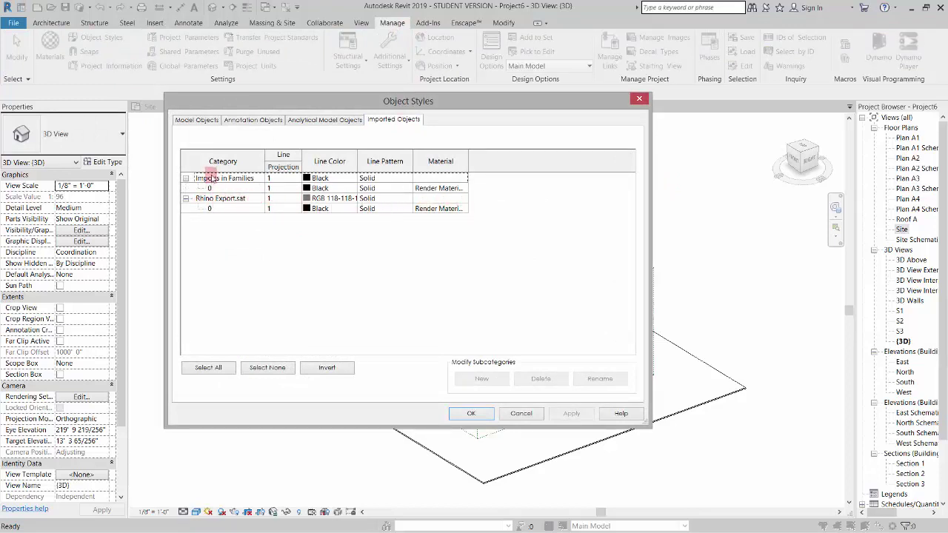
{"action": "left_click", "coordinate": [225, 188]}
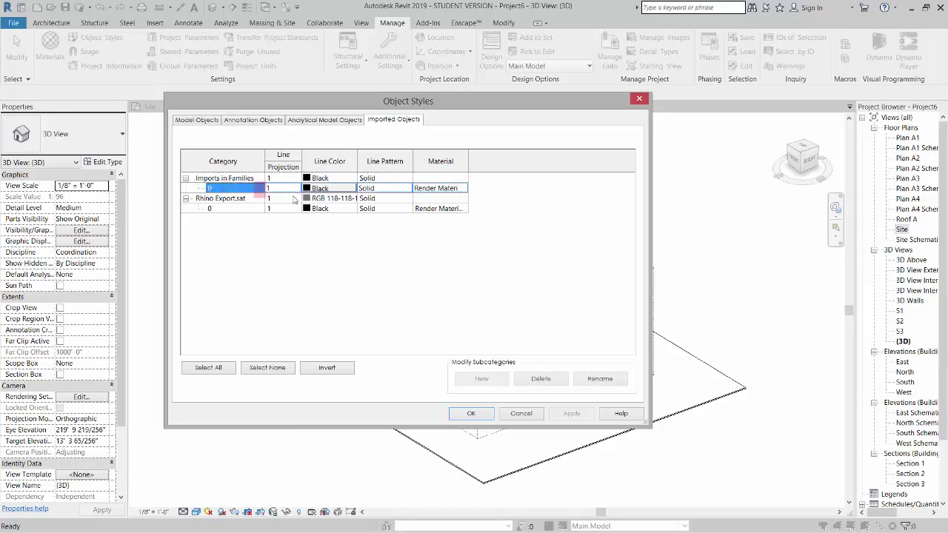
{"action": "left_click", "coordinate": [550, 382]}
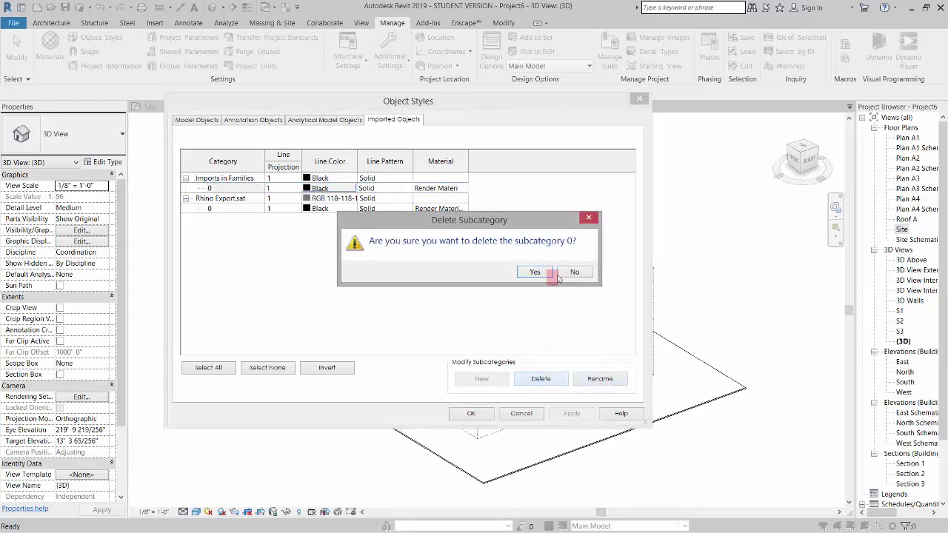
{"action": "left_click", "coordinate": [538, 272]}
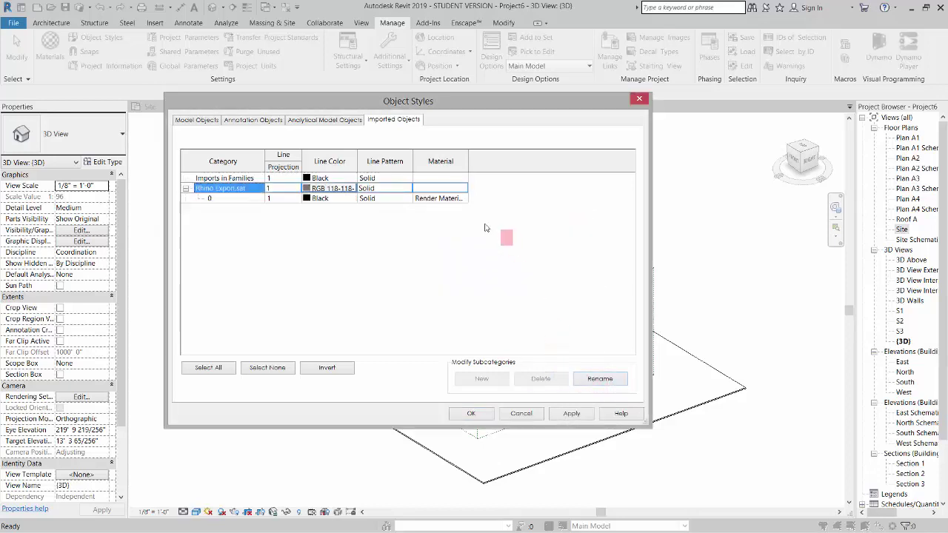
{"action": "left_click", "coordinate": [436, 198]}
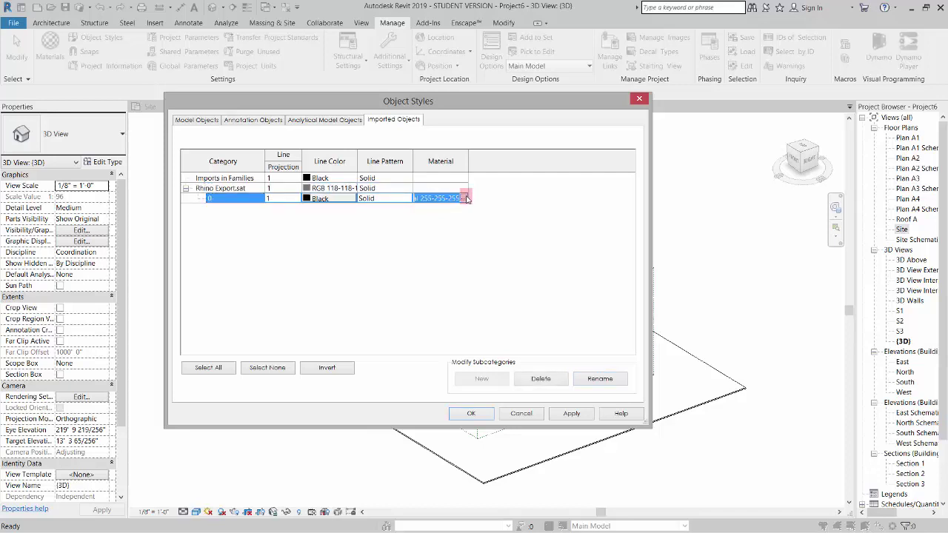
{"action": "left_click", "coordinate": [463, 199]}
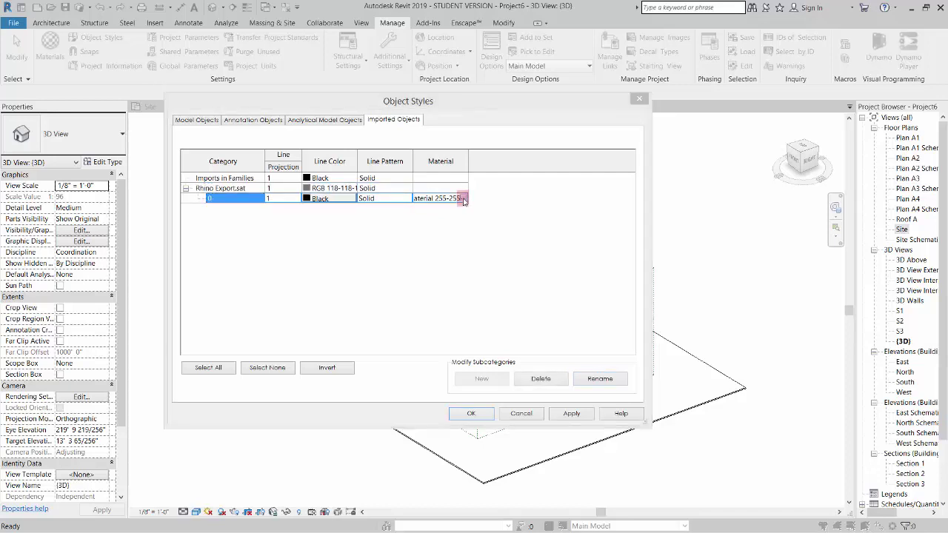
Step: Rename Render Material 255-255-255 to M1
{"action": "right_click", "coordinate": [604, 231]}
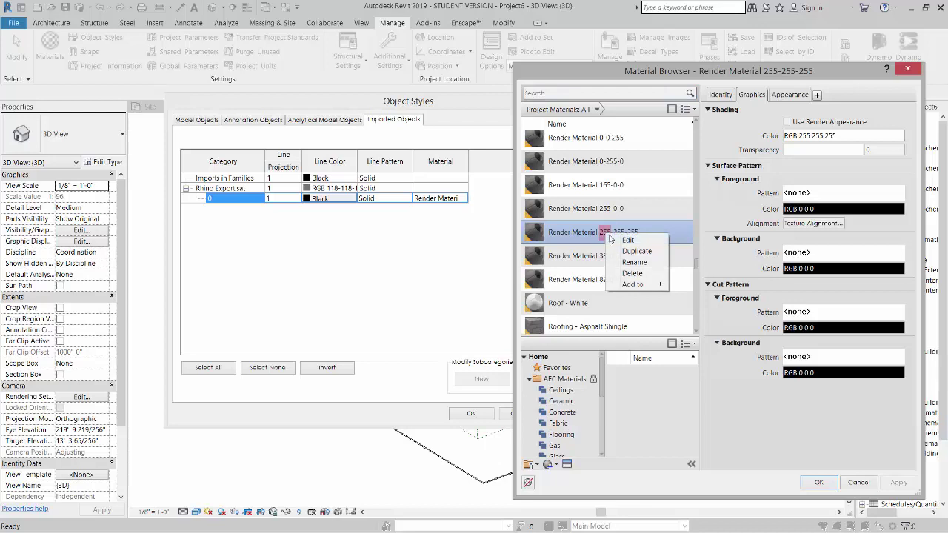
{"action": "left_click", "coordinate": [625, 262]}
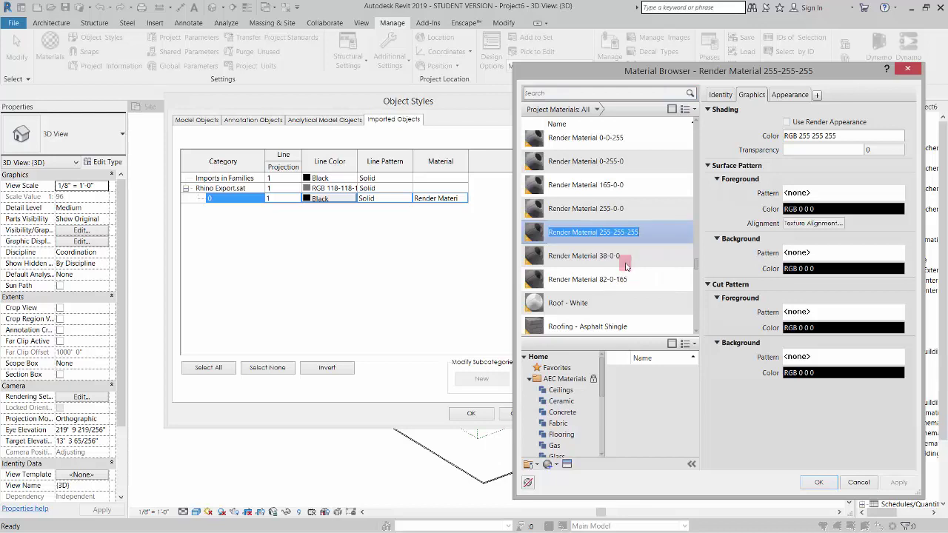
{"action": "type", "text": "M1"}
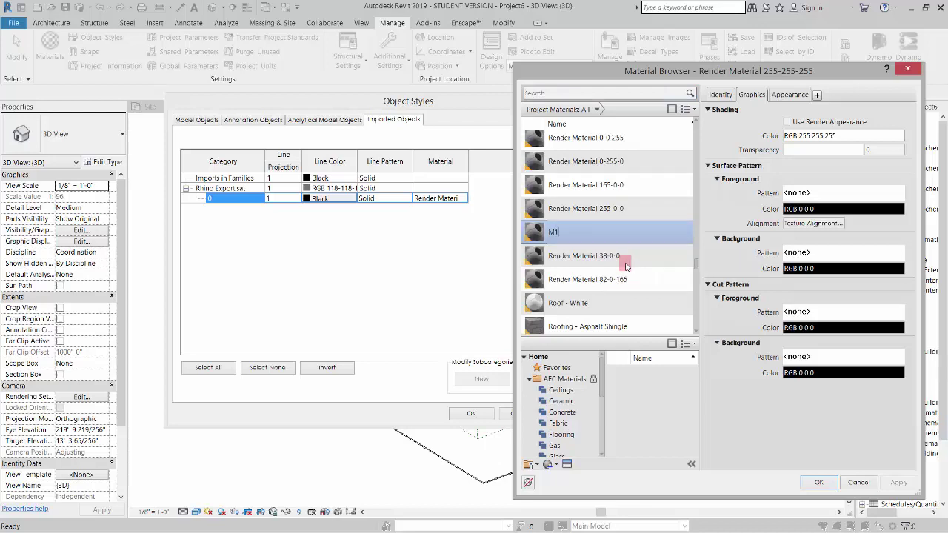
Step: Make M1 use its render appearance and set the appearance colour to pure blue (0, 0, 255)
{"action": "left_click", "coordinate": [786, 122]}
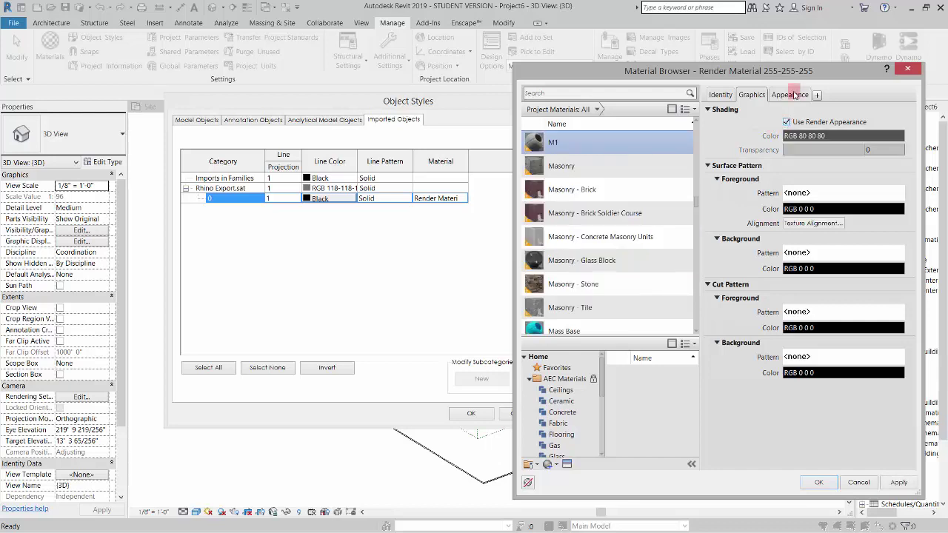
{"action": "left_click", "coordinate": [791, 95]}
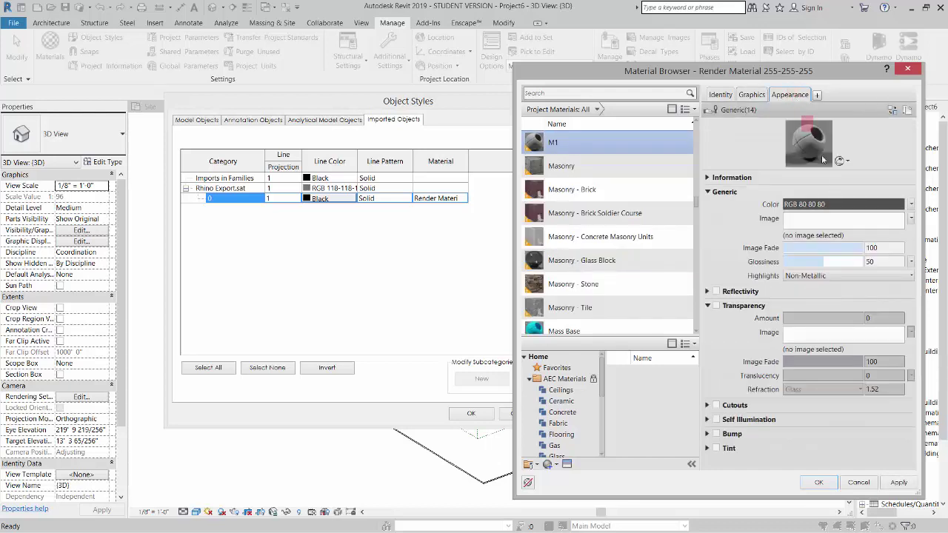
{"action": "left_click", "coordinate": [841, 207]}
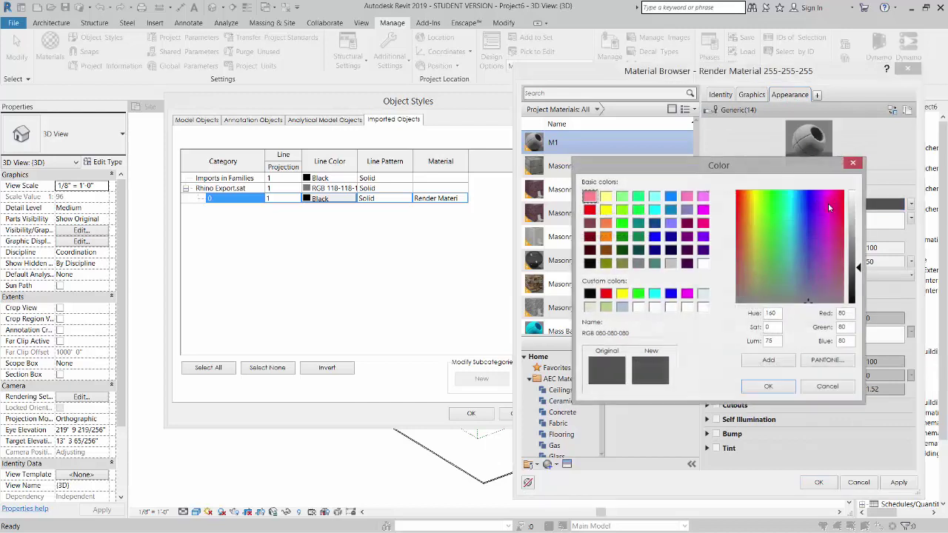
{"action": "left_click", "coordinate": [653, 237]}
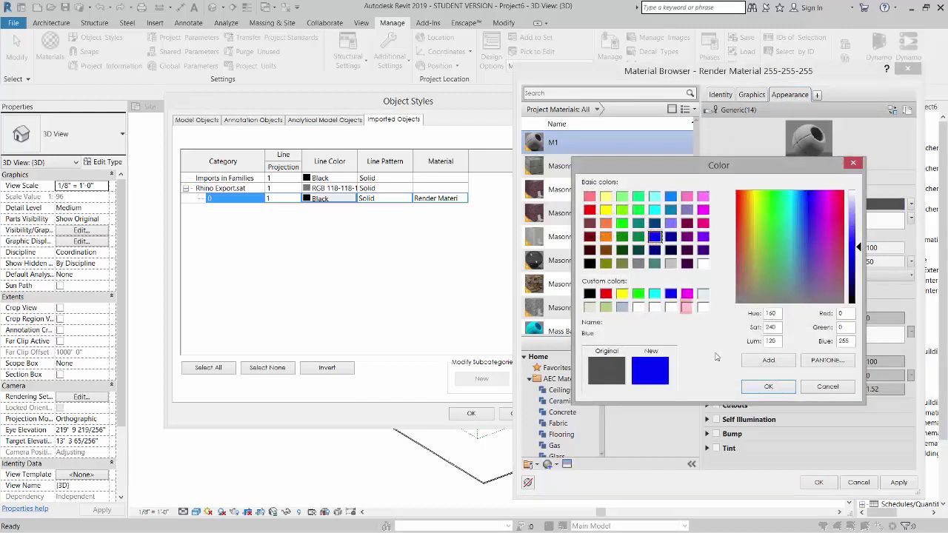
{"action": "left_click", "coordinate": [765, 387]}
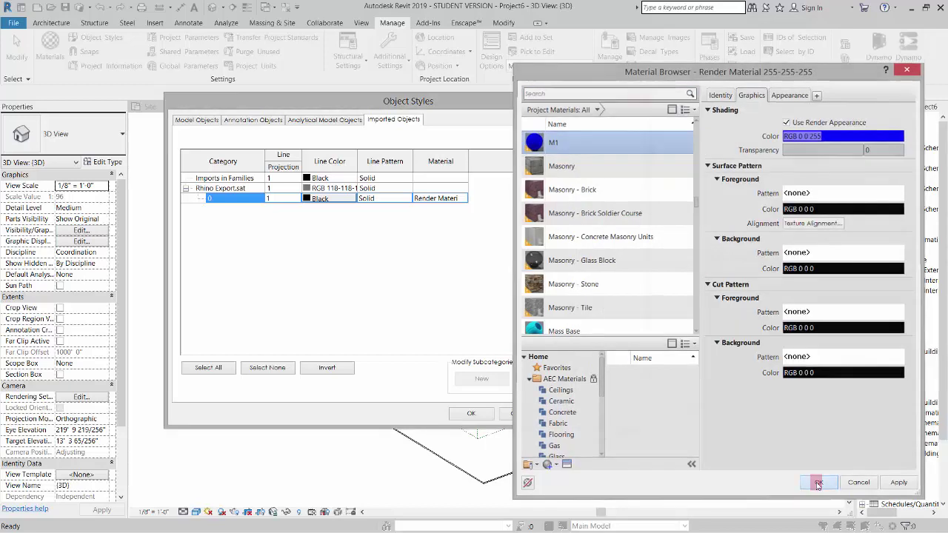
{"action": "left_click", "coordinate": [818, 483]}
Step: Confirm the Object Styles so both linked Rhino blocks show solid blue with material M1
{"action": "left_click", "coordinate": [470, 414]}
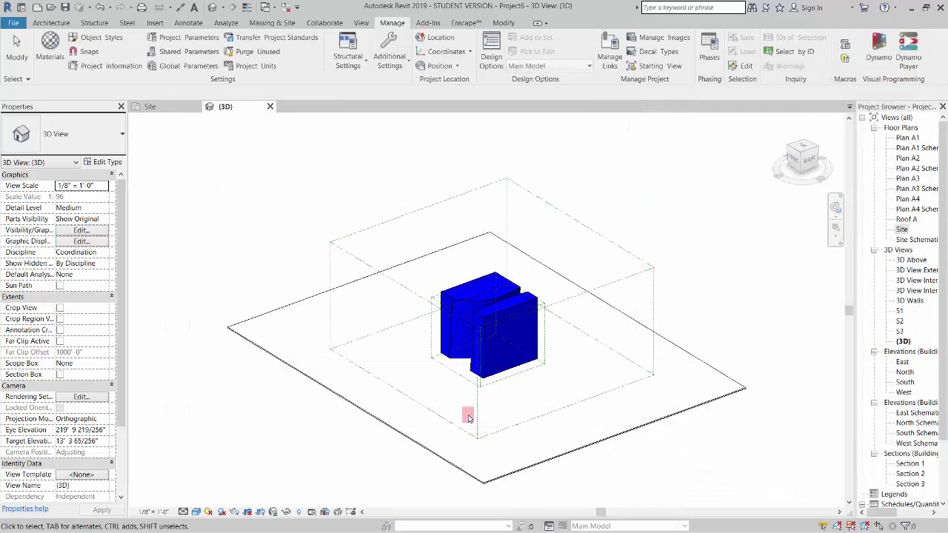